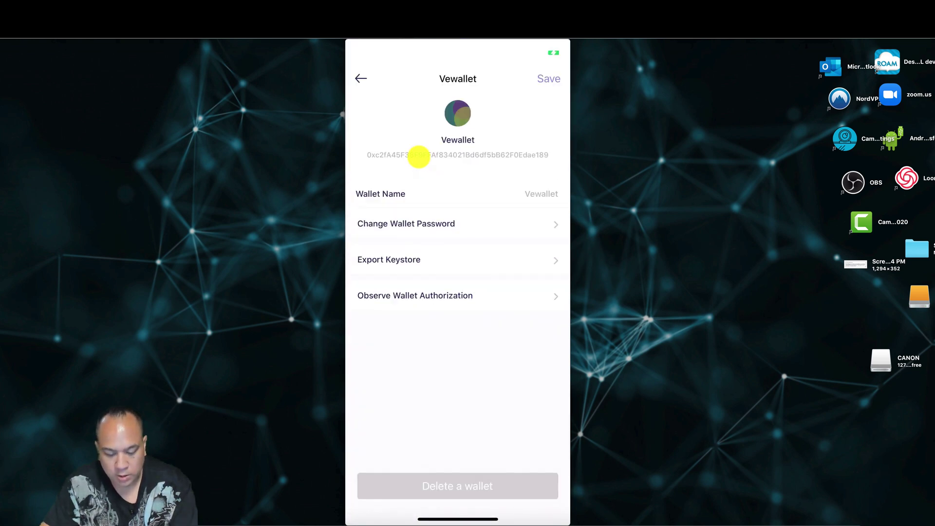
Step: Bring up the Vewallet settings page showing name, password, keystore export and authorization options
{"action": "mouse_move", "coordinate": [417, 324]}
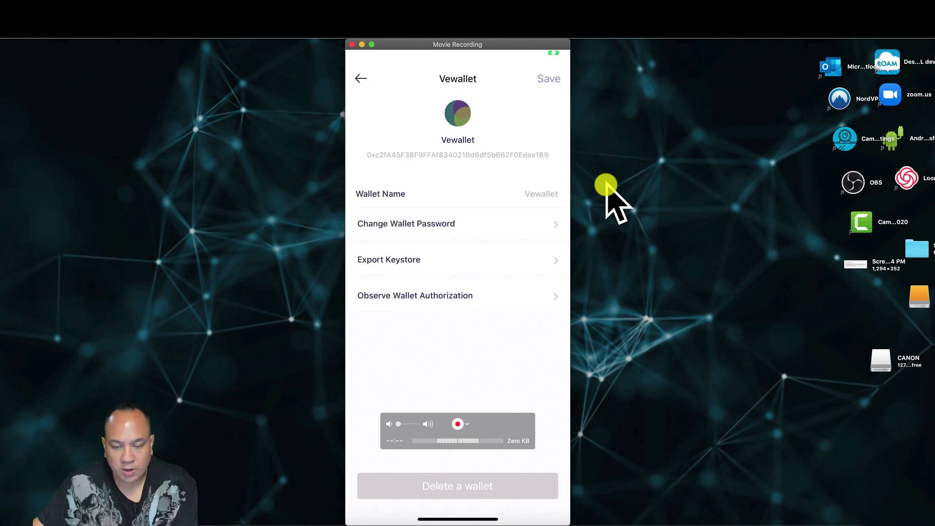
{"action": "left_click", "coordinate": [428, 267]}
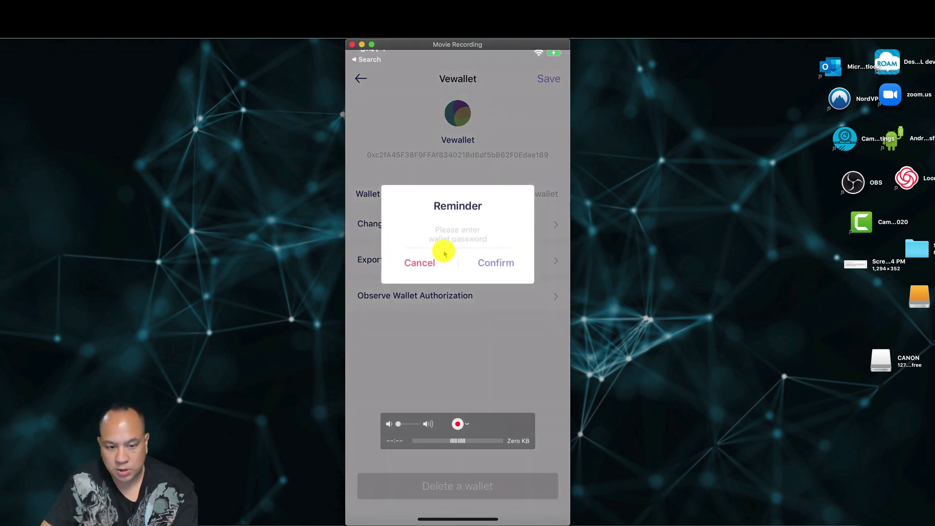
{"action": "key", "text": "Return"}
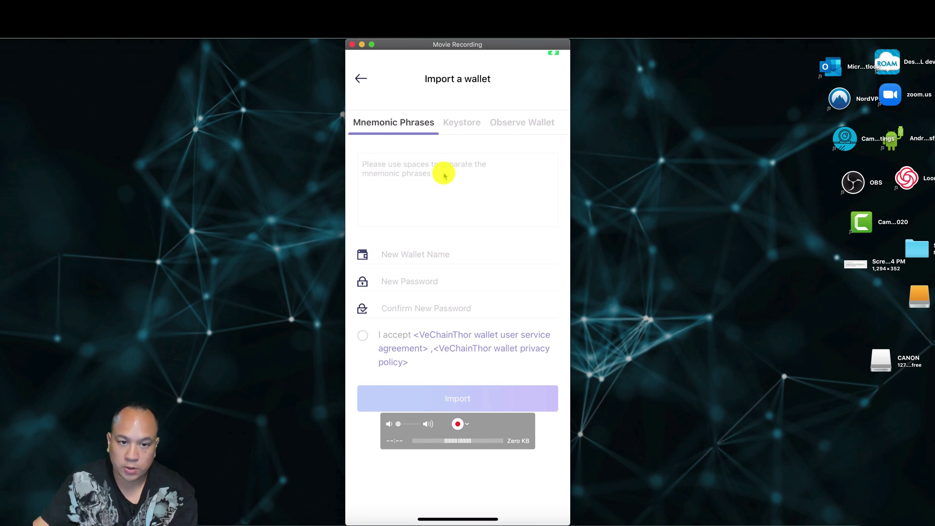
Step: View the Keystore tab of the Import a wallet form
{"action": "left_click", "coordinate": [467, 127]}
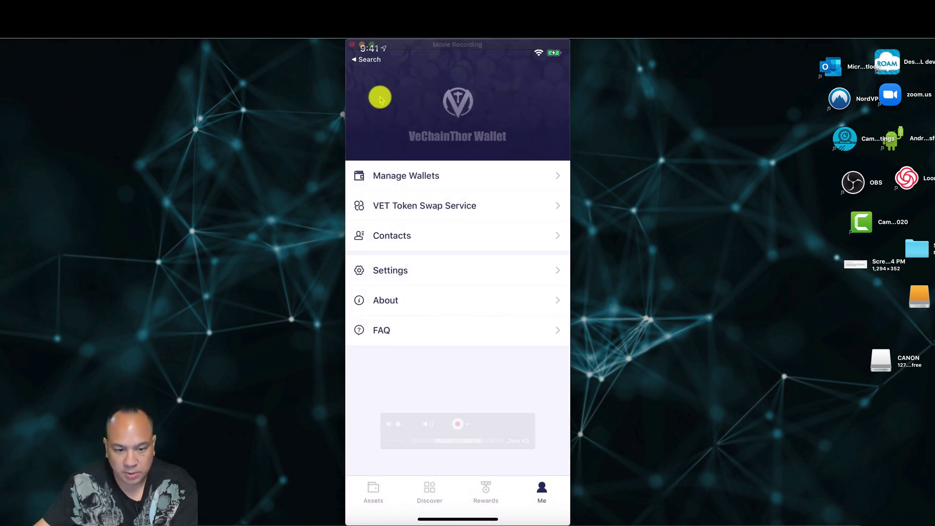
Step: Go to Manage Wallets and select the Vethor small wallet to see its details
{"action": "mouse_move", "coordinate": [350, 455]}
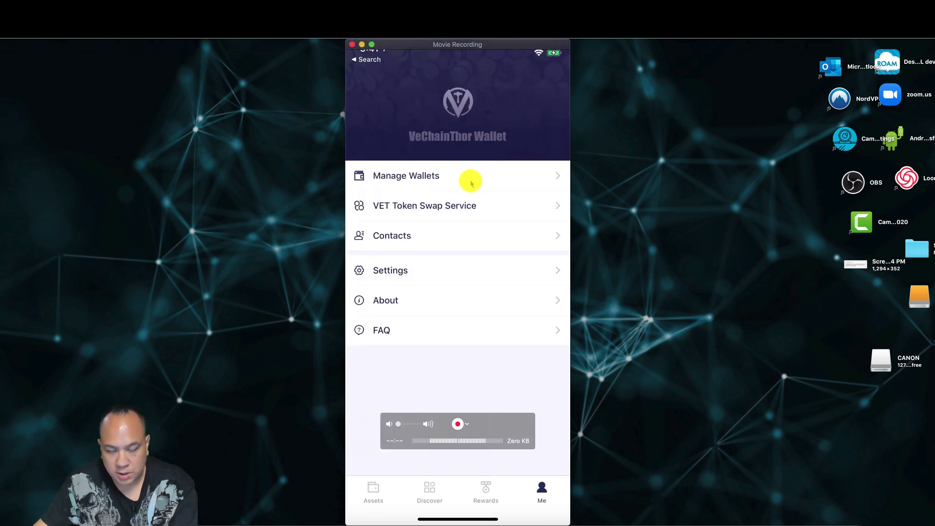
{"action": "left_click", "coordinate": [426, 177]}
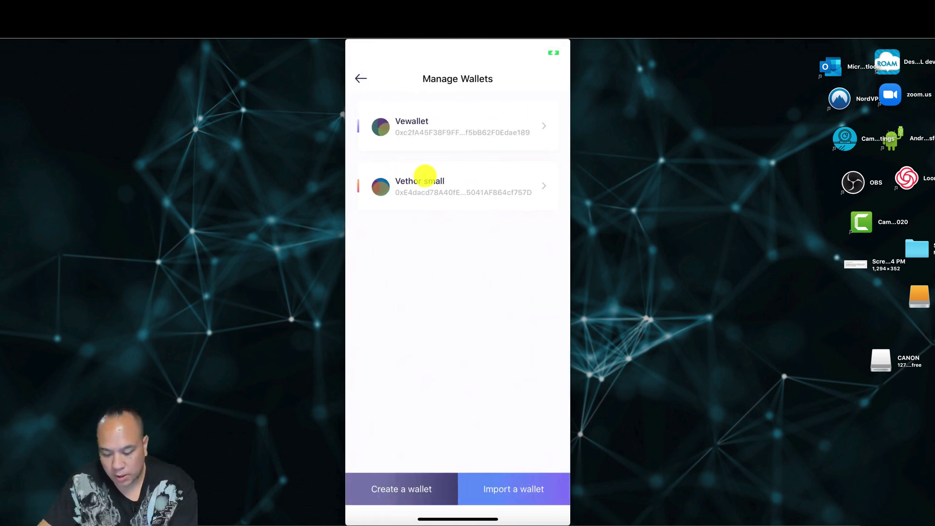
{"action": "left_click", "coordinate": [513, 201]}
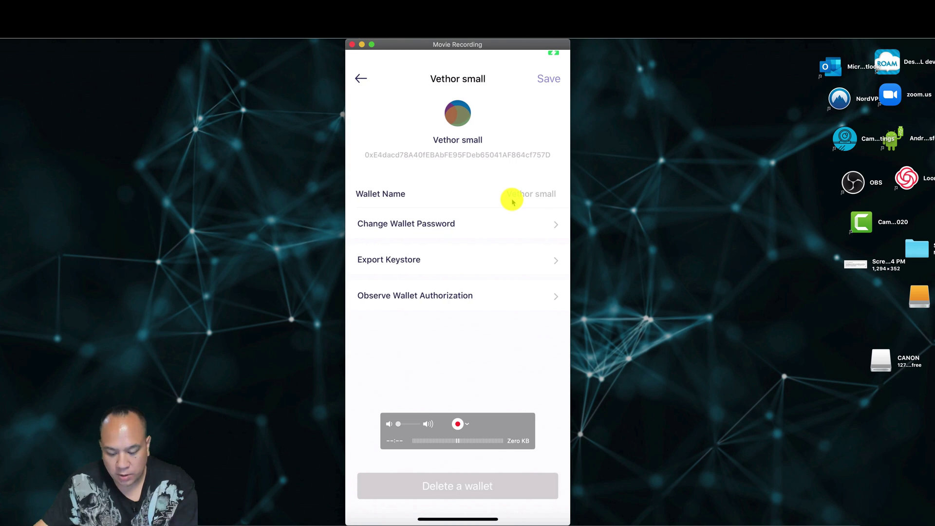
Step: Start the Vethor small wallet's keystore export and confirm it with the wallet password
{"action": "left_click", "coordinate": [408, 266]}
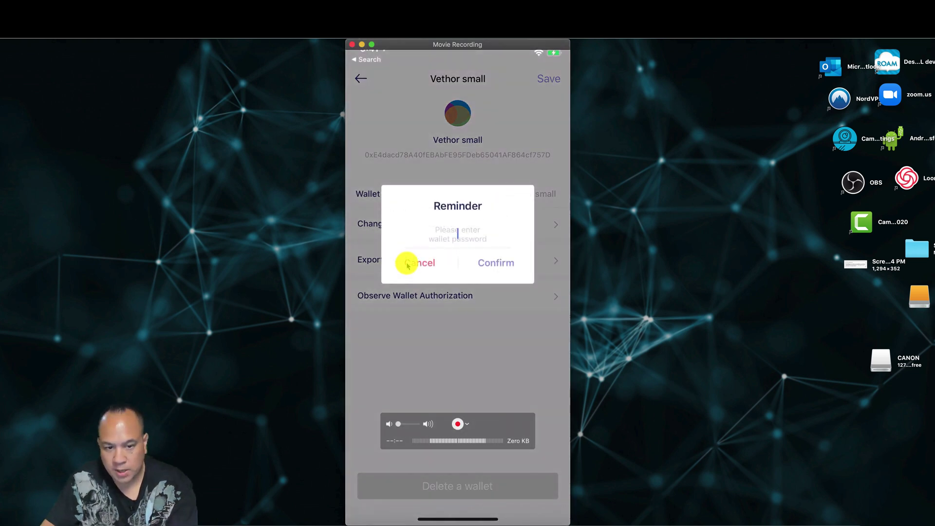
{"action": "type", "text": "********"}
{"action": "key", "text": "Return"}
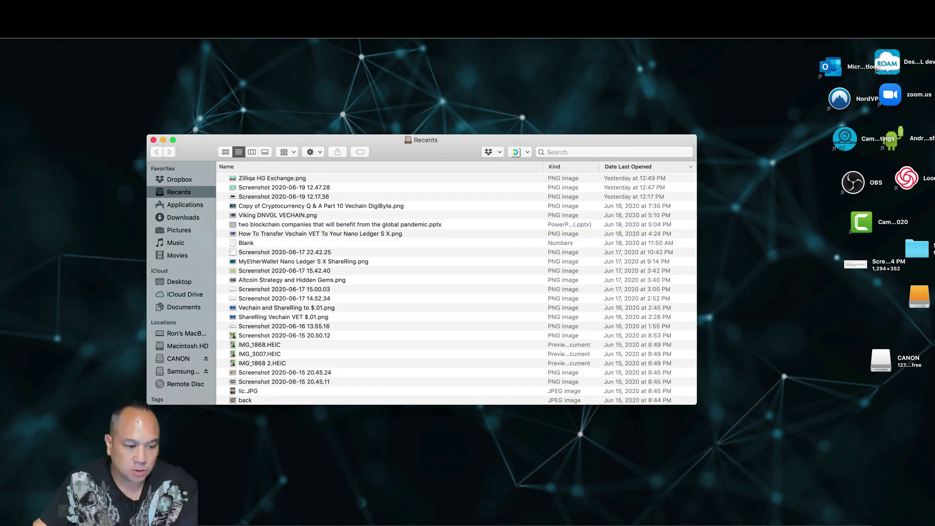
Step: Find Sync in Finder's Applications folder and launch it
{"action": "left_click", "coordinate": [178, 204]}
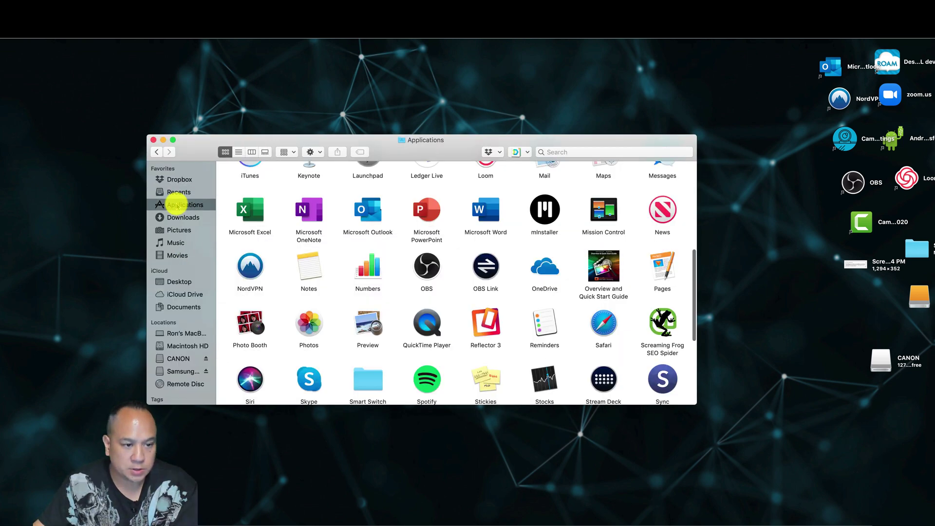
{"action": "scroll", "coordinate": [599, 334], "scroll_direction": "down", "scroll_amount": 3}
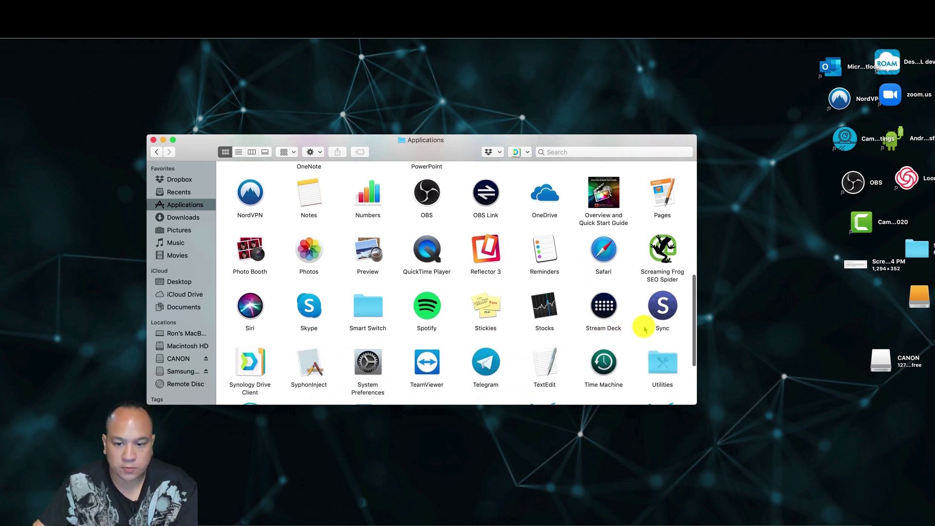
{"action": "left_click", "coordinate": [657, 311]}
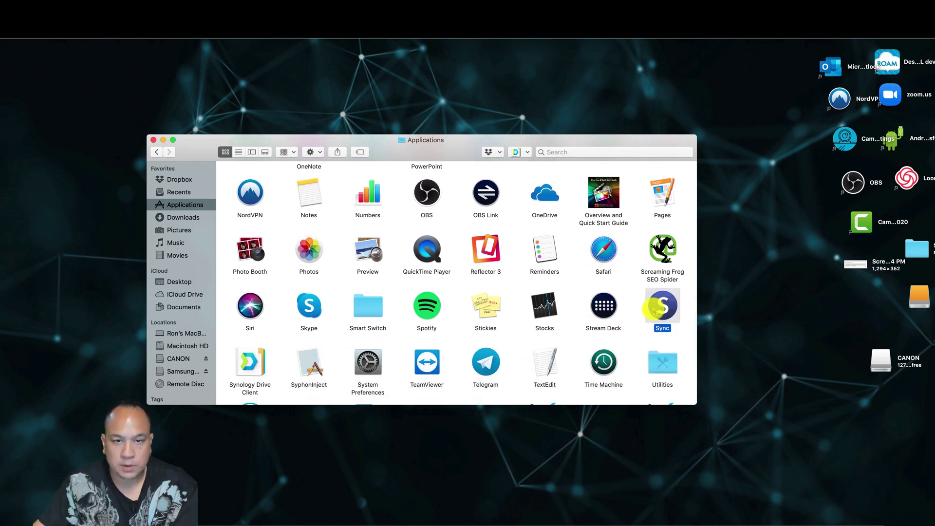
{"action": "double_click", "coordinate": [655, 310]}
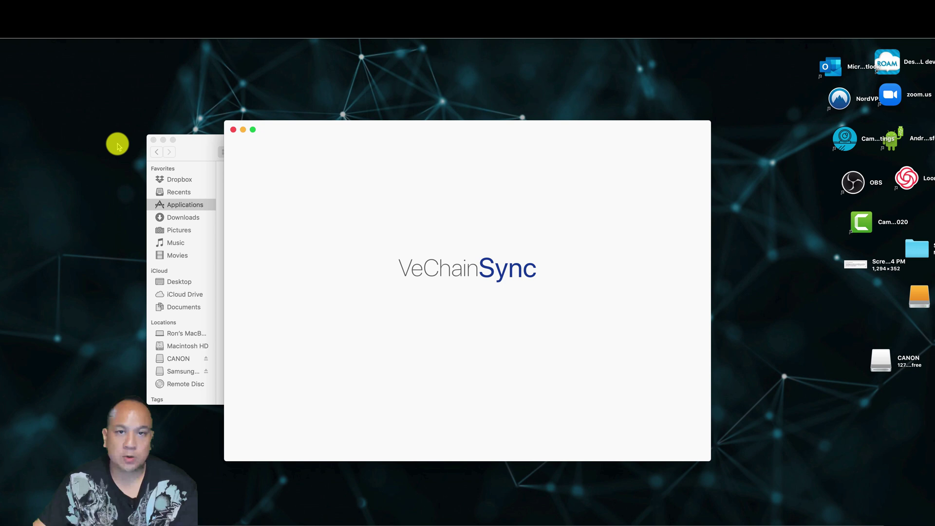
Step: Minimize Finder and launch the Manager dApp from Sync's New Apps section
{"action": "left_click", "coordinate": [163, 140]}
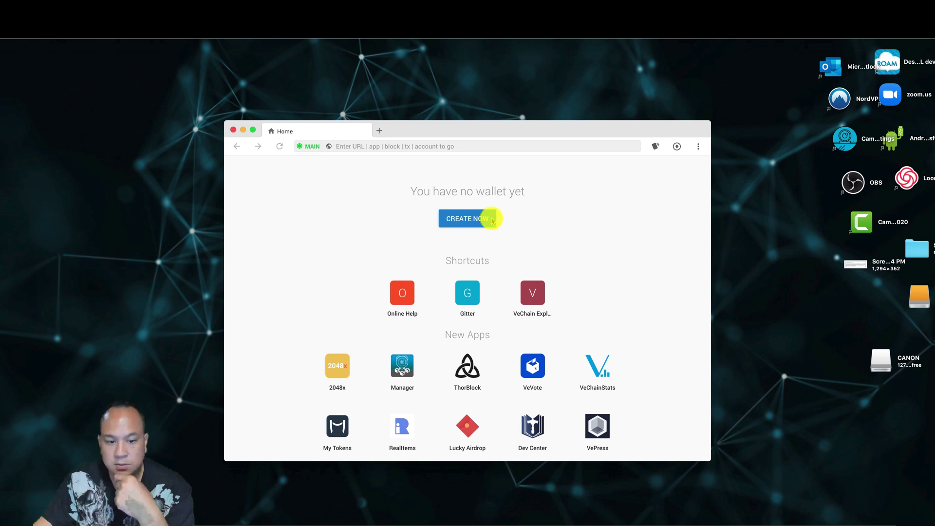
{"action": "scroll", "coordinate": [493, 217], "scroll_direction": "down", "scroll_amount": 1}
{"action": "scroll", "coordinate": [384, 178], "scroll_direction": "up", "scroll_amount": 1}
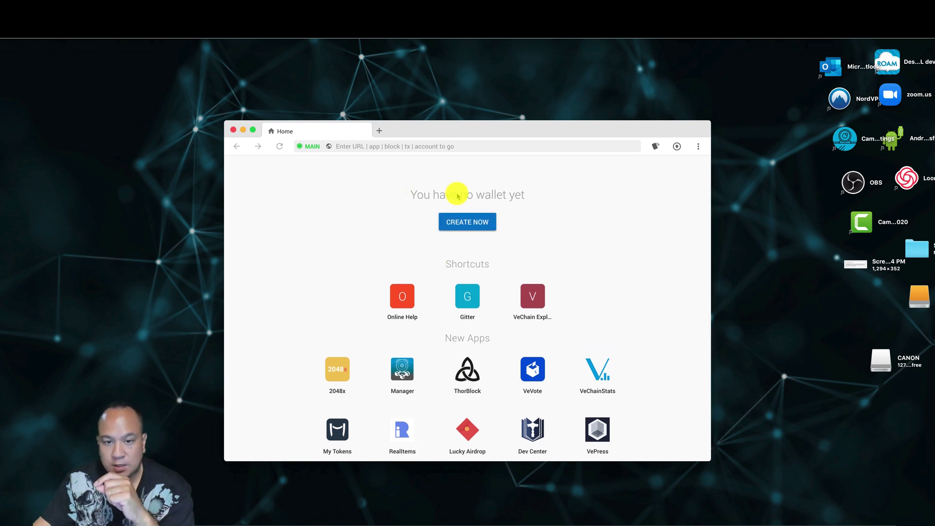
{"action": "scroll", "coordinate": [458, 196], "scroll_direction": "down", "scroll_amount": 1}
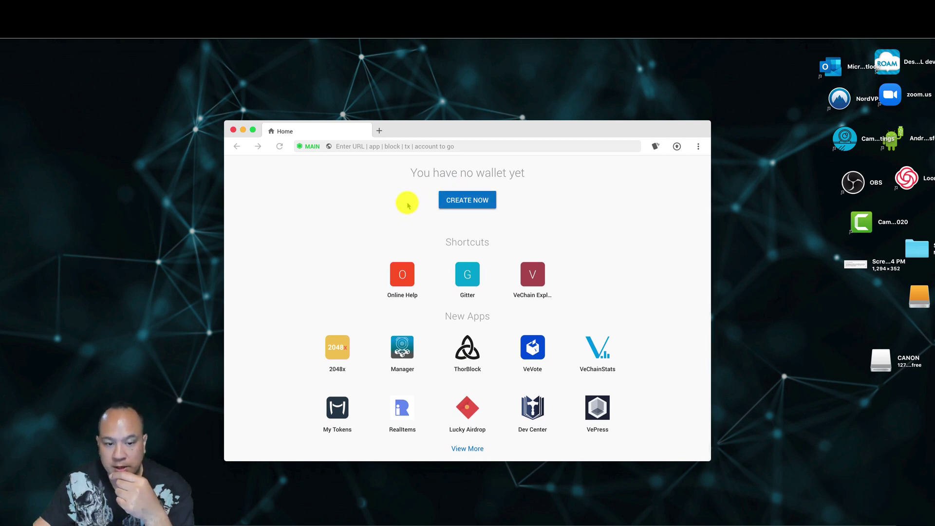
{"action": "left_click", "coordinate": [403, 344]}
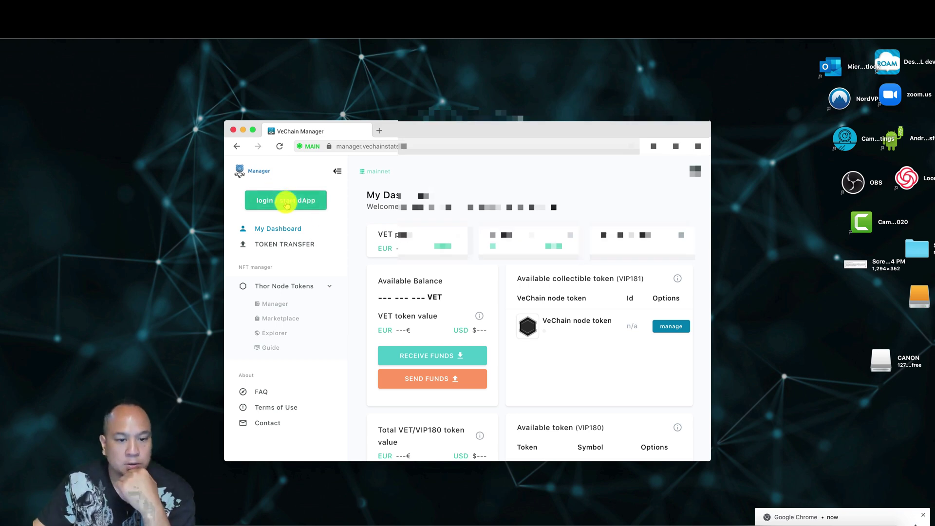
Step: Choose 'login / start dApp', accept the terms of use, and proceed to wallet selection
{"action": "left_click", "coordinate": [286, 201]}
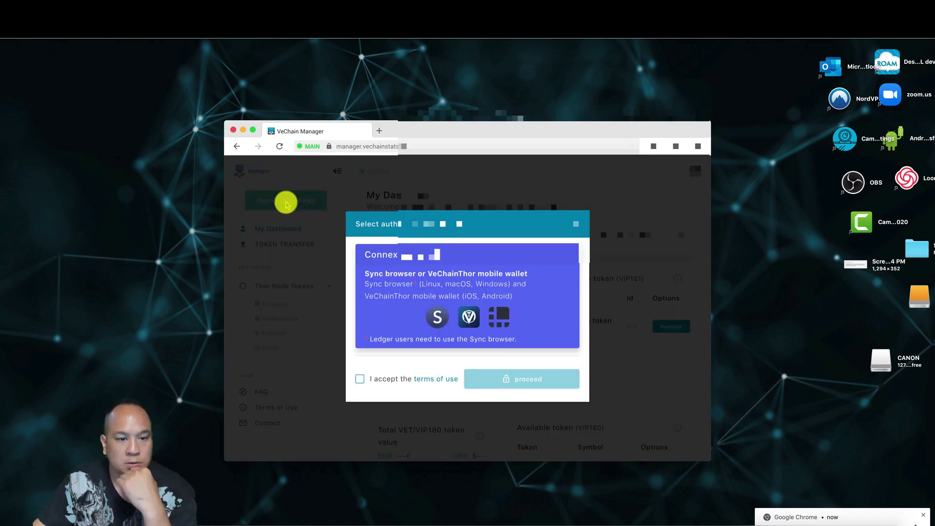
{"action": "left_click", "coordinate": [362, 379]}
{"action": "left_click", "coordinate": [502, 379]}
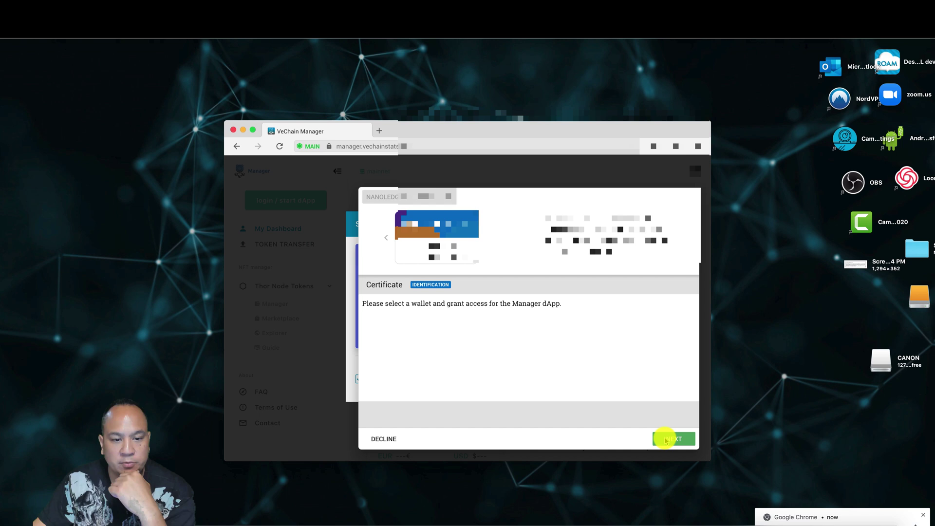
Step: Approve the identification certificate request with NEXT, connecting the Ledger device
{"action": "left_click", "coordinate": [666, 440]}
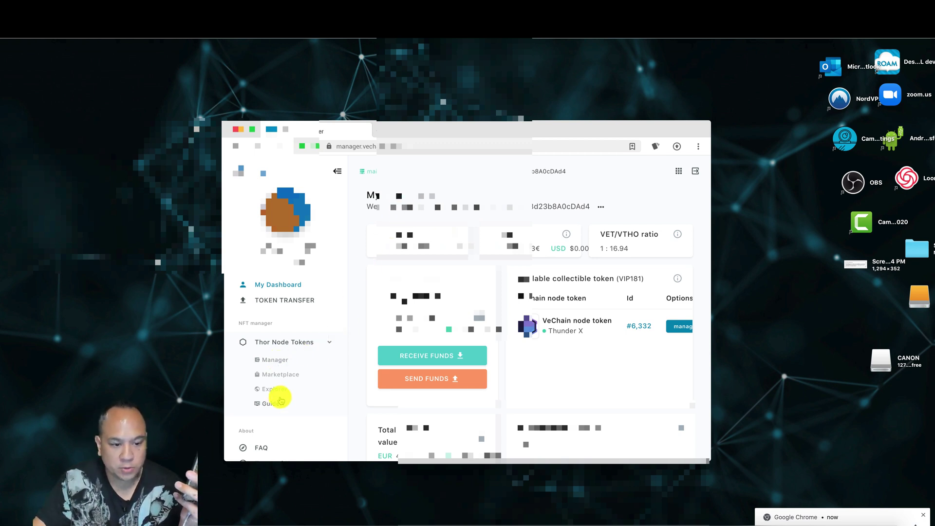
Step: Open token #6,332's node manager and start wallet observation, bringing up the phone wallet
{"action": "left_click", "coordinate": [276, 361]}
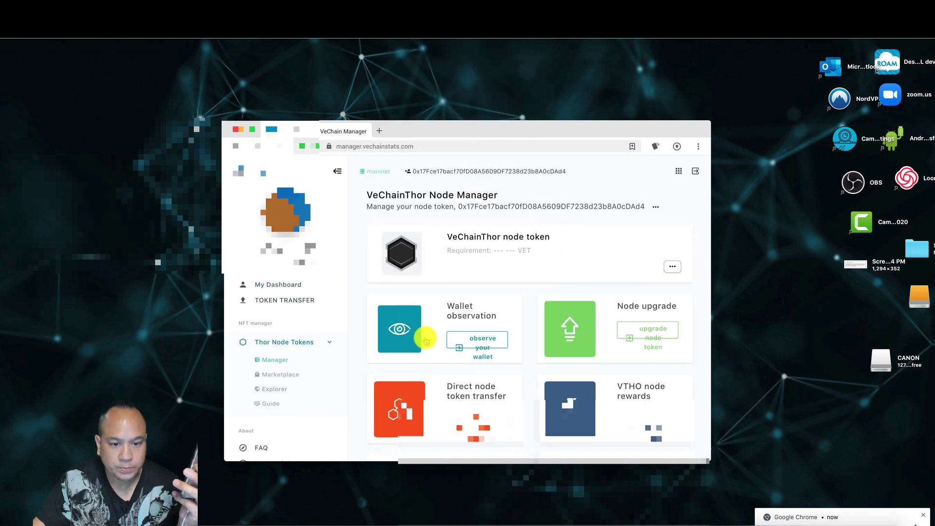
{"action": "left_click", "coordinate": [481, 342]}
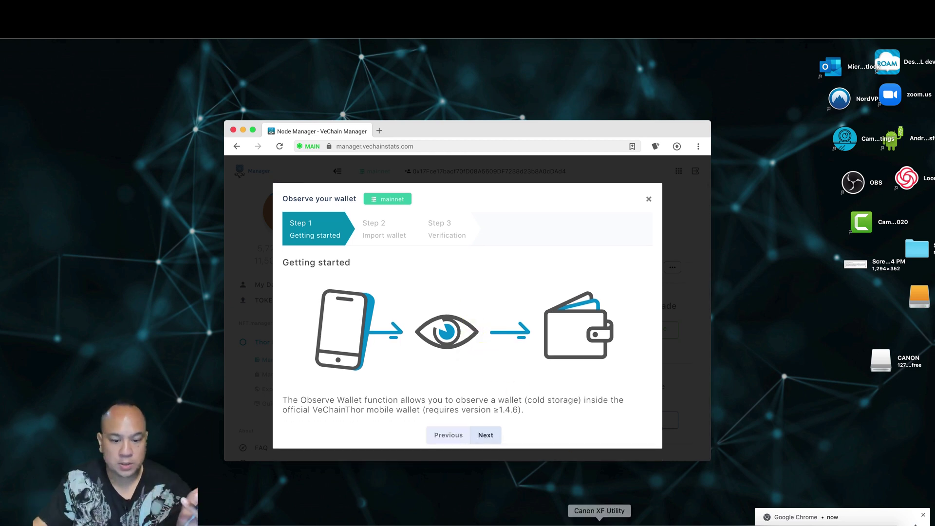
{"action": "left_click", "coordinate": [682, 523]}
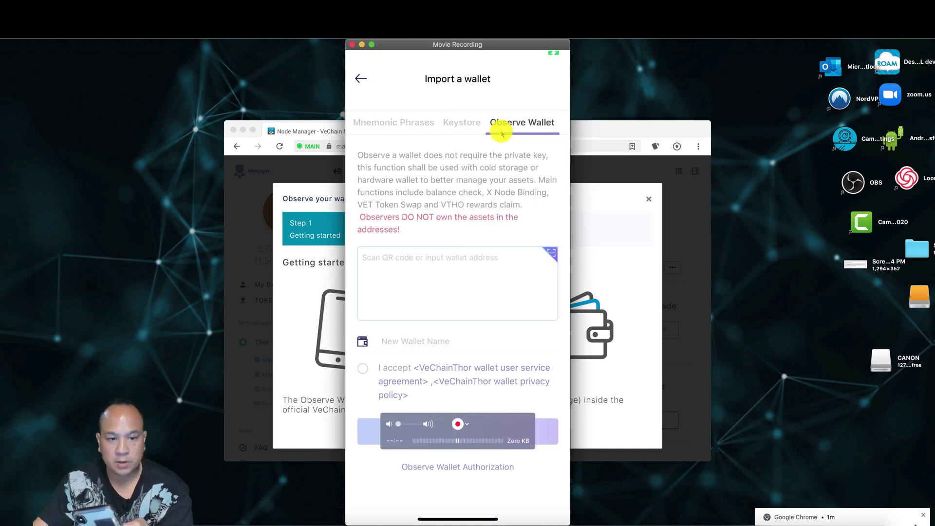
Step: Place the phone mirror at the right edge with the browser's Observe your wallet dialog beside it
{"action": "left_click_drag", "start_coordinate": [467, 43], "coordinate": [712, 44]}
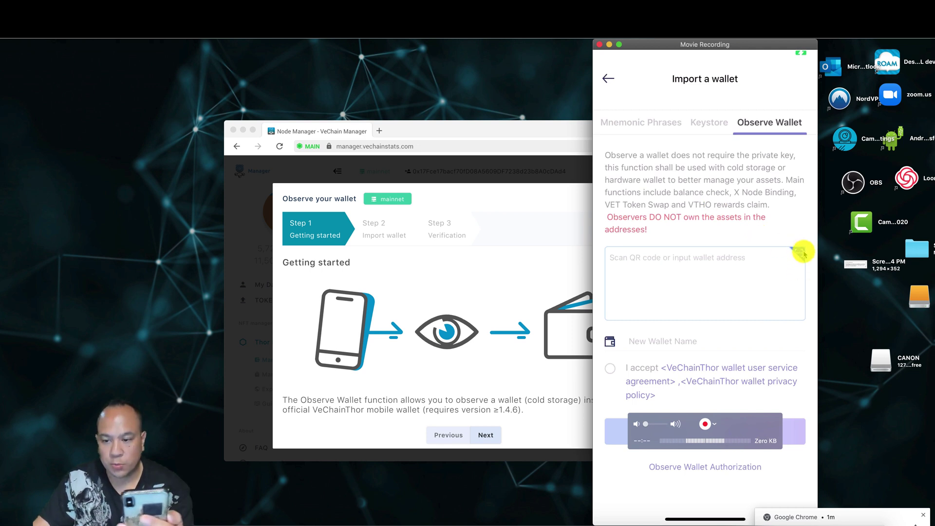
{"action": "left_click_drag", "start_coordinate": [483, 130], "coordinate": [384, 95]}
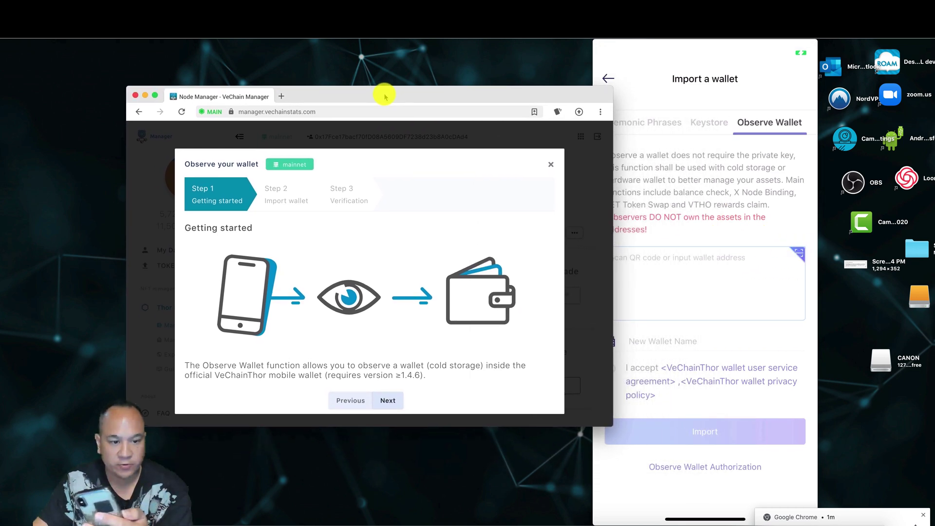
Step: Advance the Observe your wallet dialog to Import wallet and bring the mirrored phone forward
{"action": "left_click", "coordinate": [388, 400]}
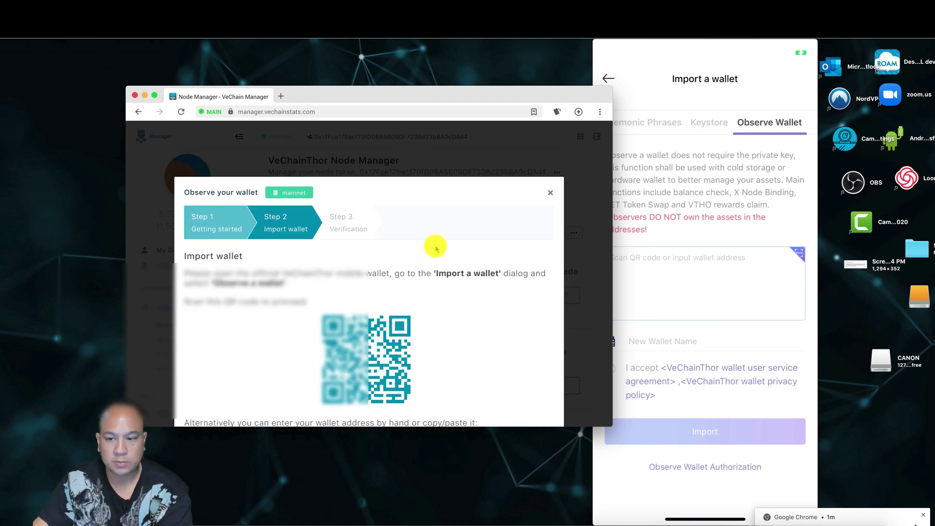
{"action": "left_click", "coordinate": [672, 56]}
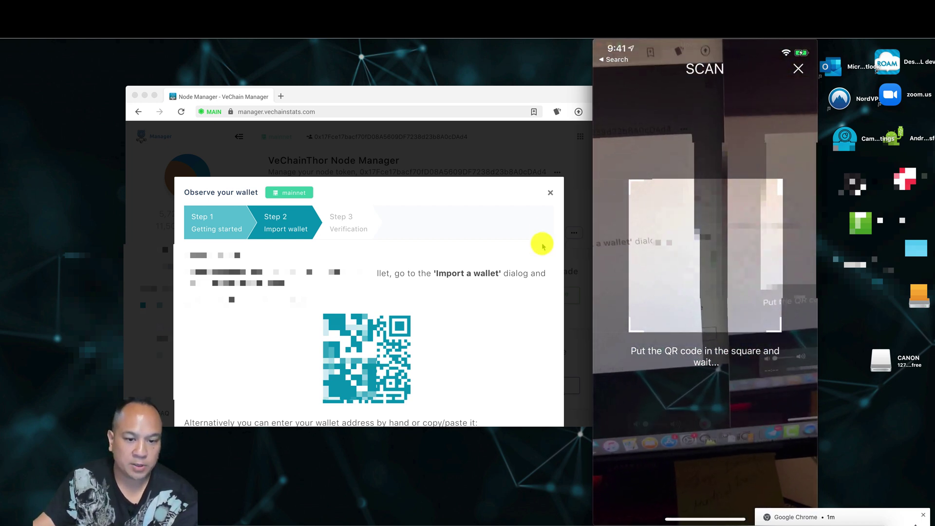
Step: Scroll the Node Manager dialog and bring the Node Manager page back to the front
{"action": "scroll", "coordinate": [454, 268], "scroll_direction": "down", "scroll_amount": 3}
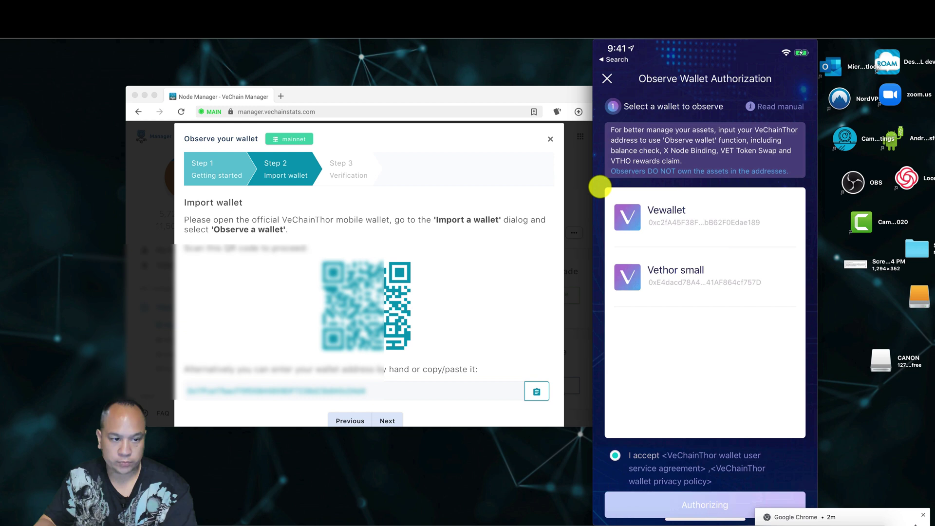
{"action": "scroll", "coordinate": [441, 297], "scroll_direction": "down", "scroll_amount": 1}
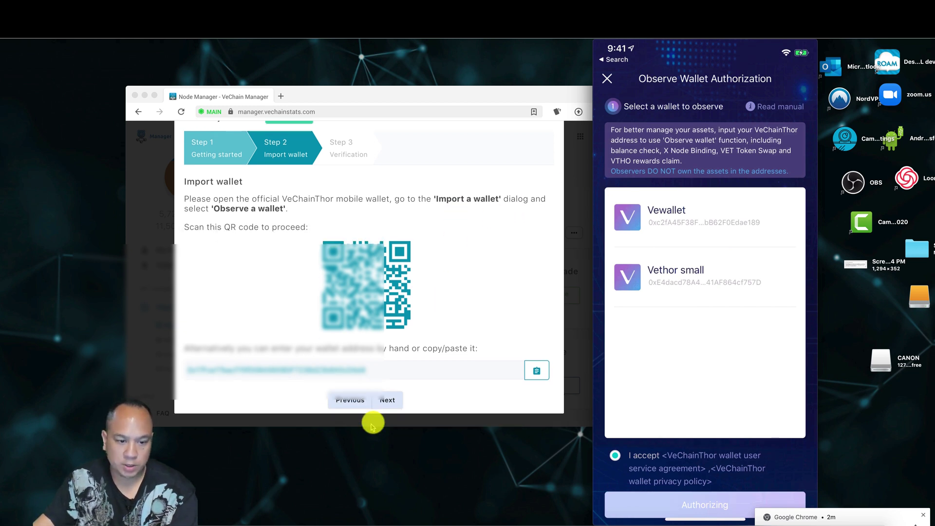
{"action": "left_click", "coordinate": [390, 401]}
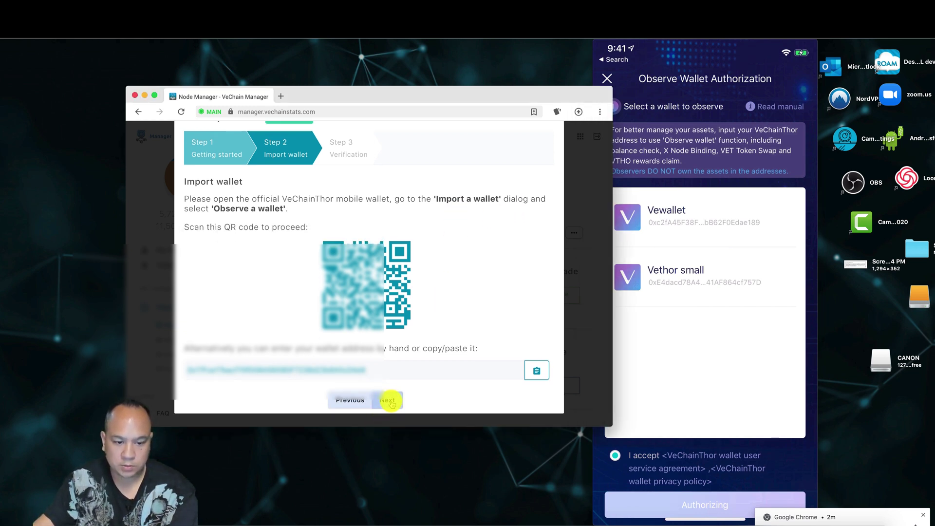
Step: Advance the Node Manager setup to Step 3 Verification, then switch to the mirrored phone
{"action": "left_click", "coordinate": [391, 401]}
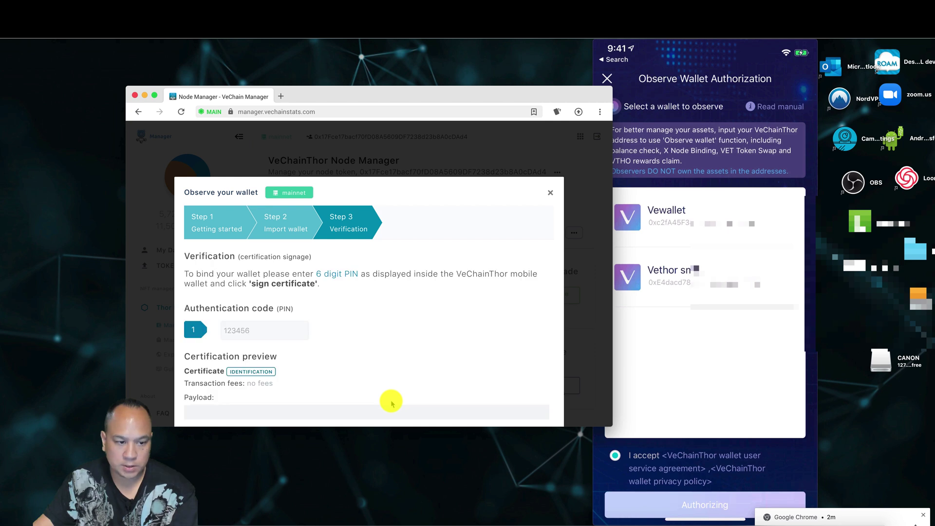
{"action": "scroll", "coordinate": [340, 350], "scroll_direction": "down", "scroll_amount": 4}
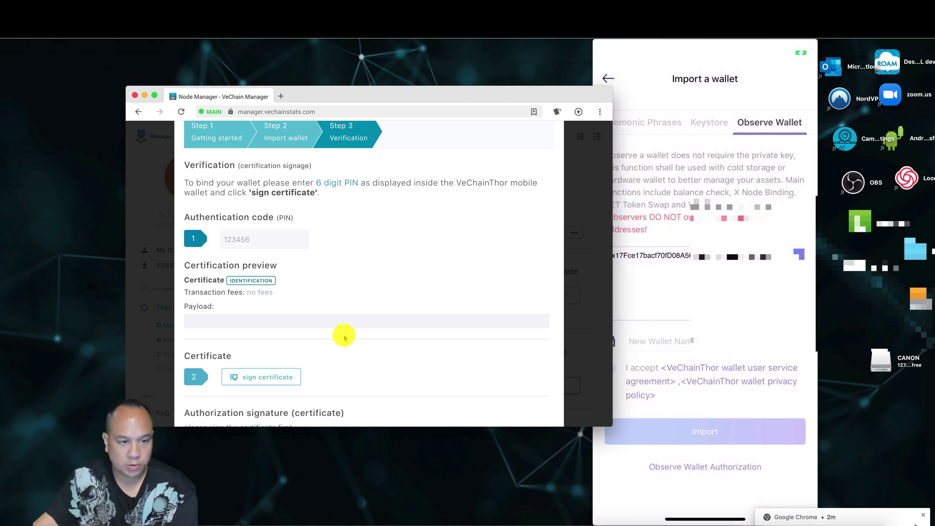
{"action": "scroll", "coordinate": [342, 299], "scroll_direction": "down", "scroll_amount": 1}
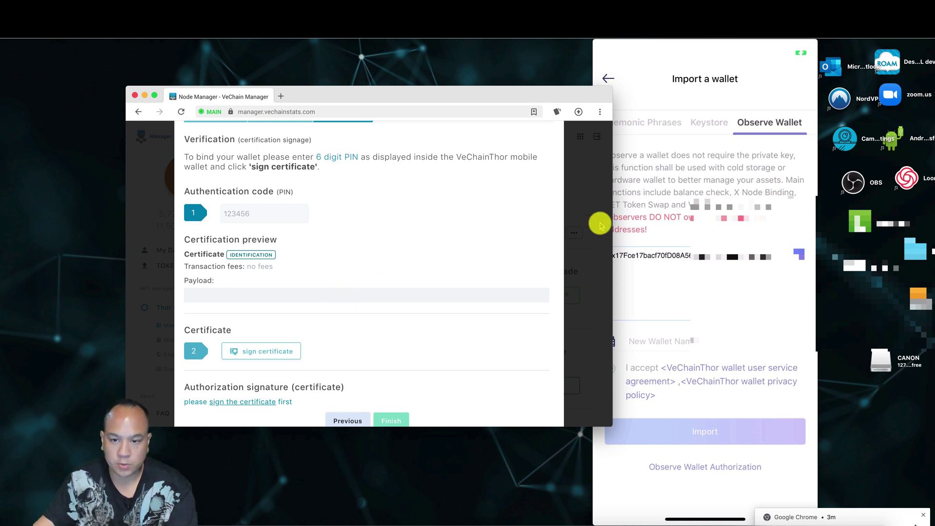
{"action": "left_click", "coordinate": [655, 199]}
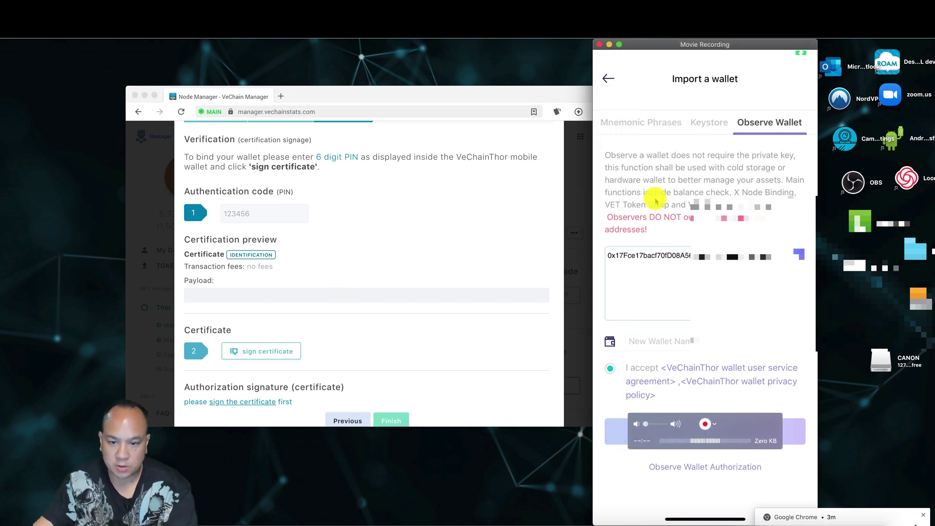
Step: Enter 'MainVET' as the observed wallet's new name, correcting typos along the way
{"action": "left_click", "coordinate": [661, 343]}
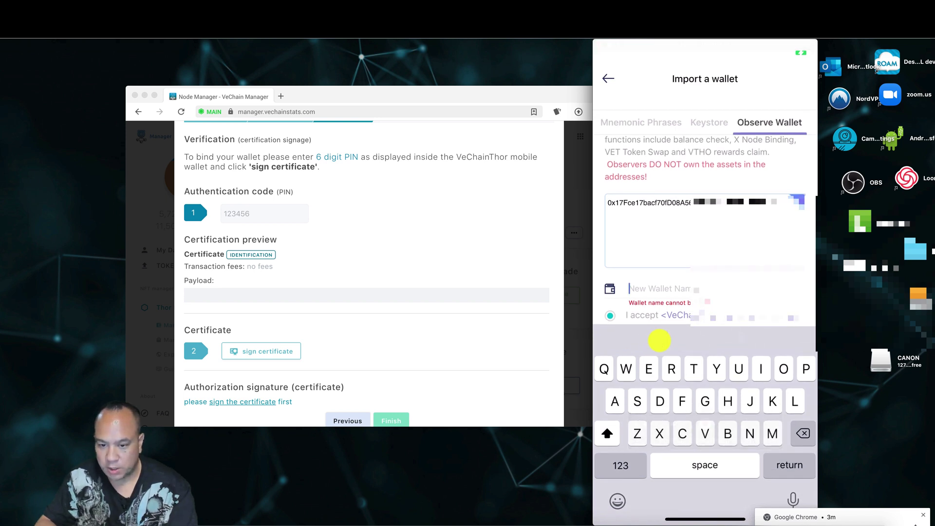
{"action": "type", "text": "Main"}
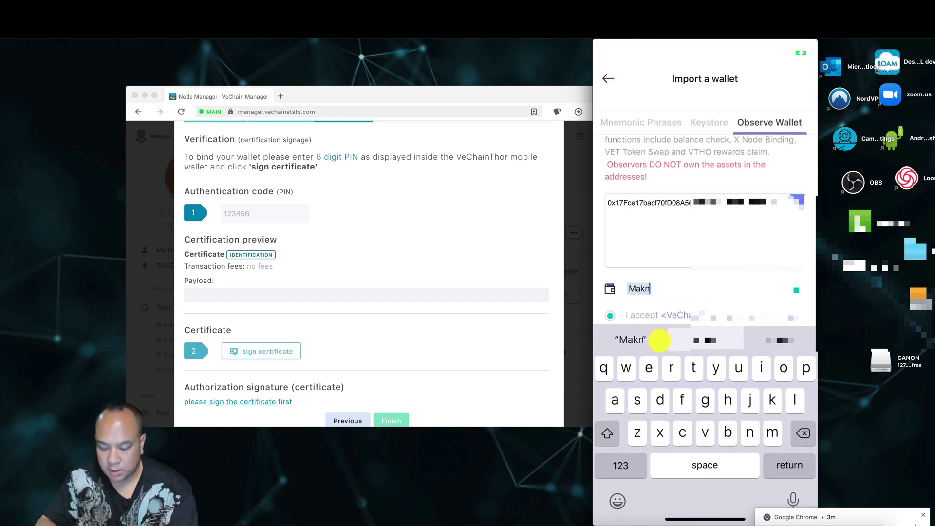
{"action": "key", "text": "BackSpace"}
{"action": "type", "text": "nVet"}
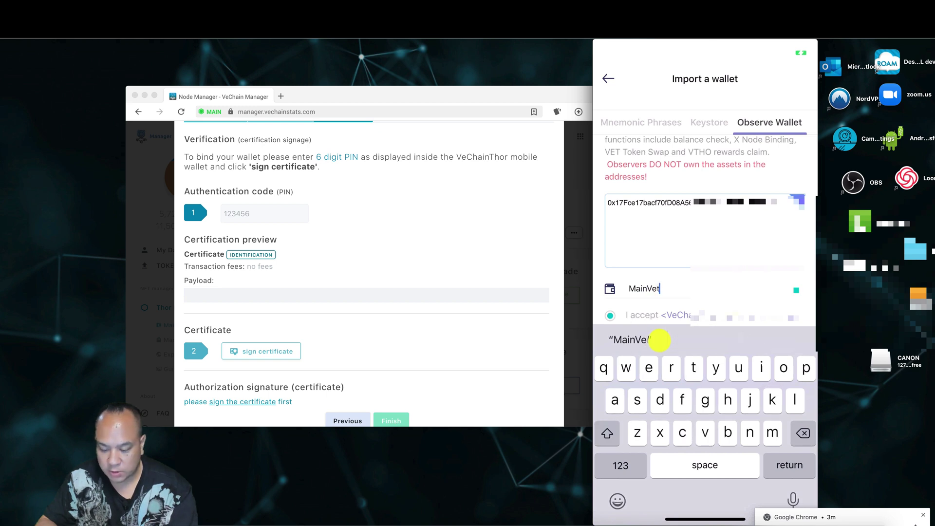
{"action": "key", "text": "BackSpace"}
{"action": "key", "text": "shift"}
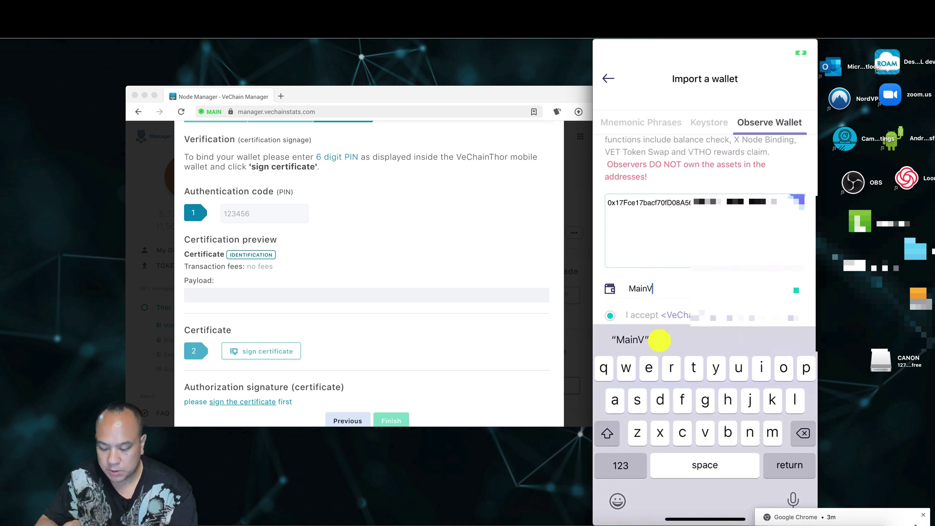
{"action": "type", "text": "ET"}
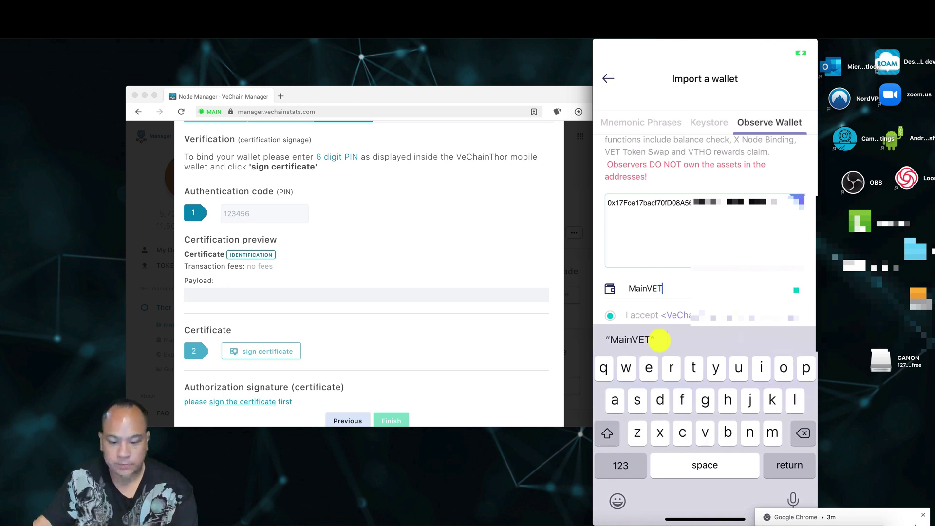
{"action": "scroll", "coordinate": [661, 340], "scroll_direction": "down", "scroll_amount": 3}
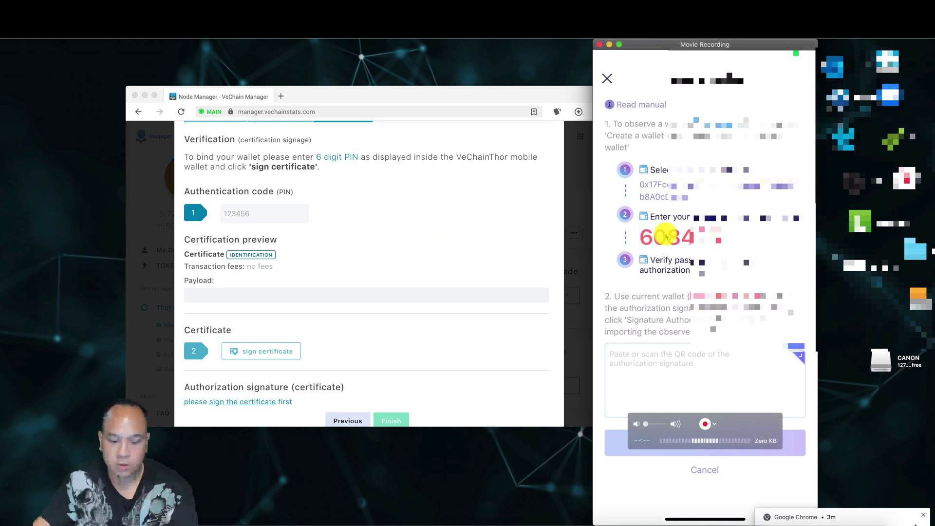
Step: Enter the phone's 6-digit authentication code and sign the certificate with the Ledger device
{"action": "left_click", "coordinate": [246, 215]}
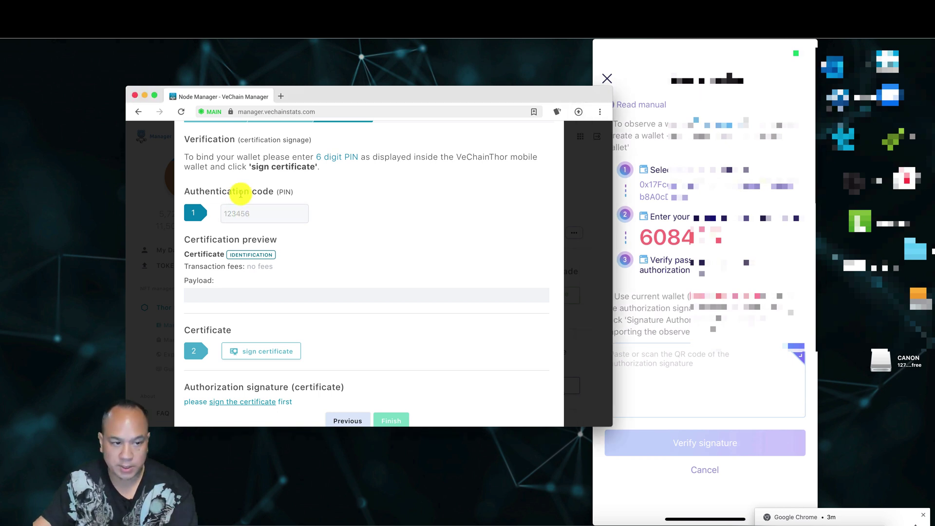
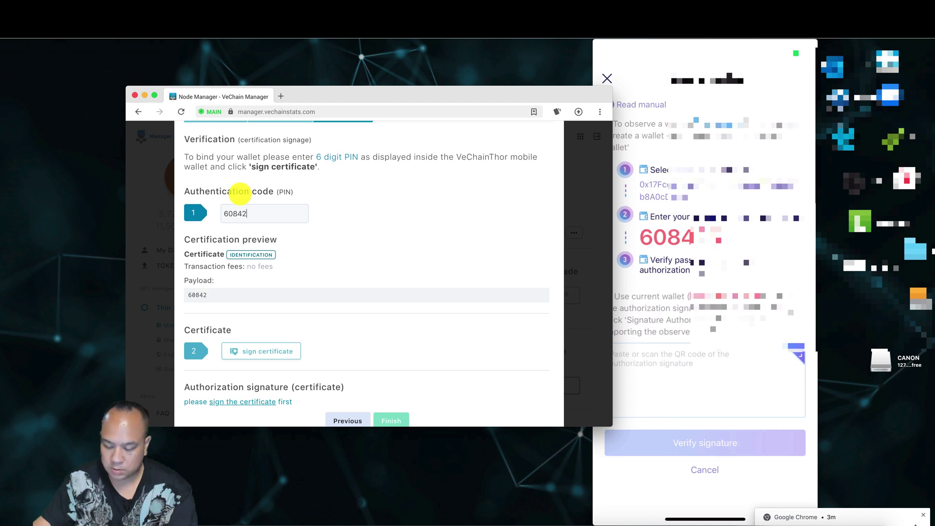
{"action": "left_click", "coordinate": [257, 358]}
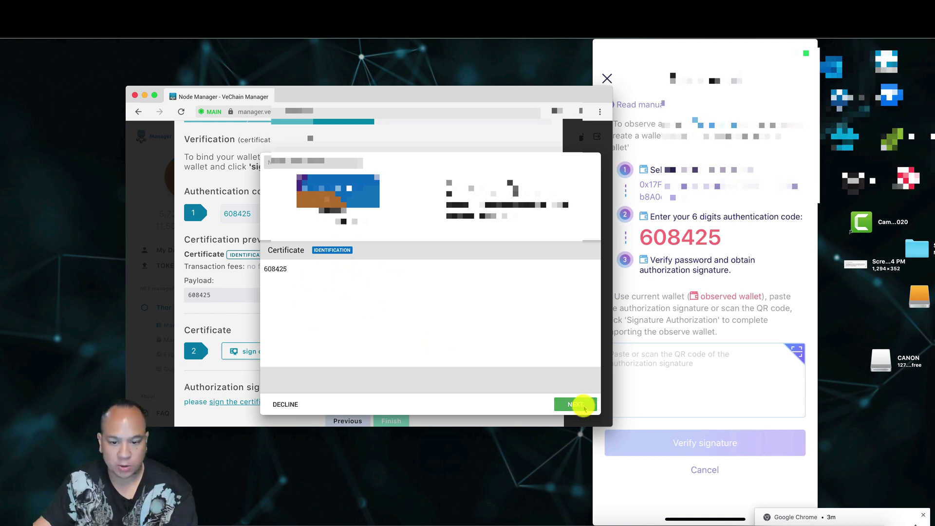
{"action": "left_click", "coordinate": [580, 405]}
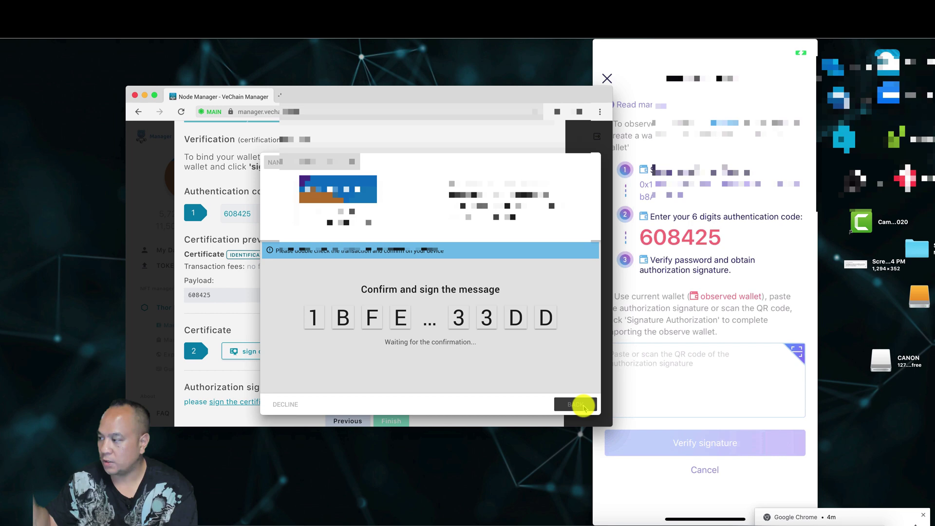
{"action": "left_click", "coordinate": [580, 405]}
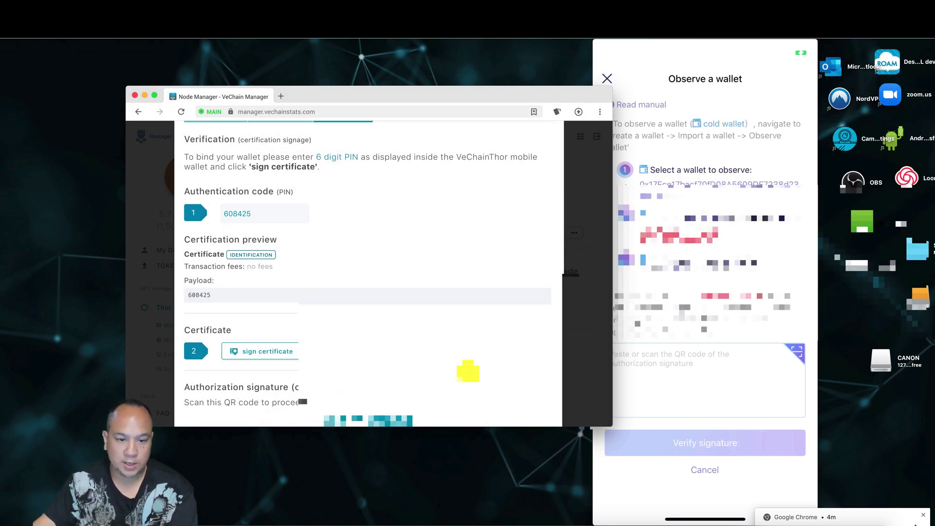
Step: Scan VeChain Manager's authorization signature QR code into the phone's signature field
{"action": "scroll", "coordinate": [467, 350], "scroll_direction": "down", "scroll_amount": 6}
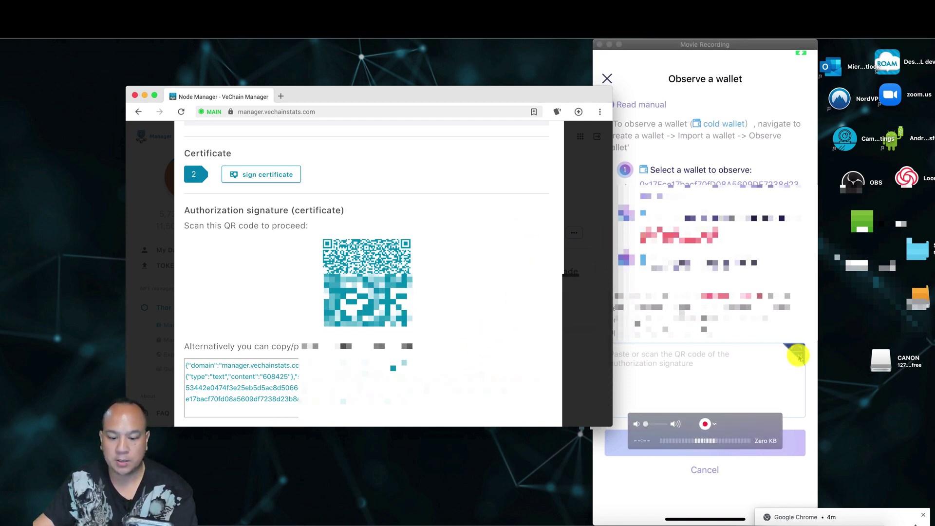
{"action": "left_click", "coordinate": [798, 356]}
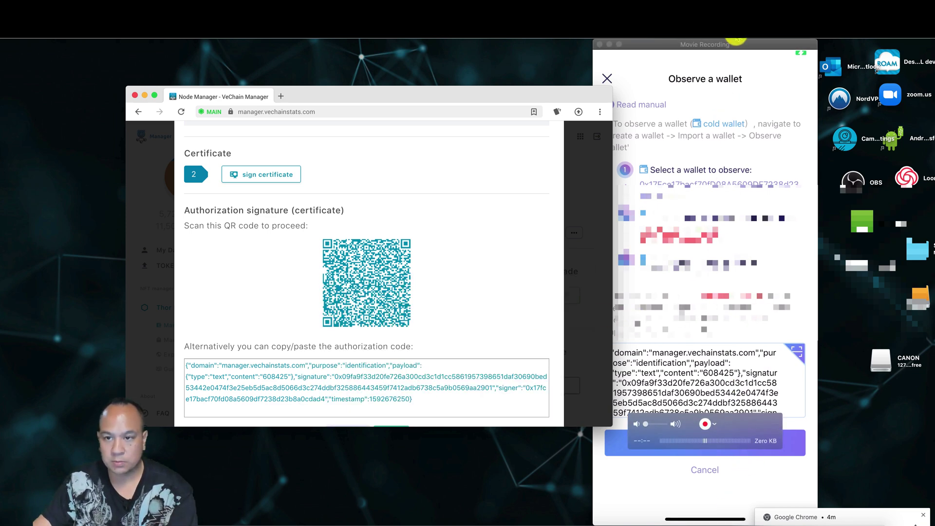
{"action": "left_click_drag", "start_coordinate": [739, 44], "coordinate": [761, 44]}
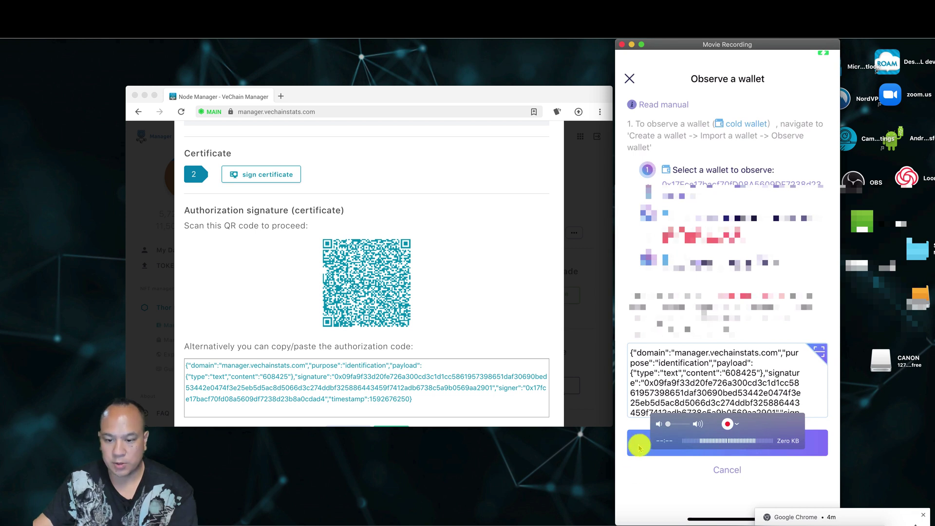